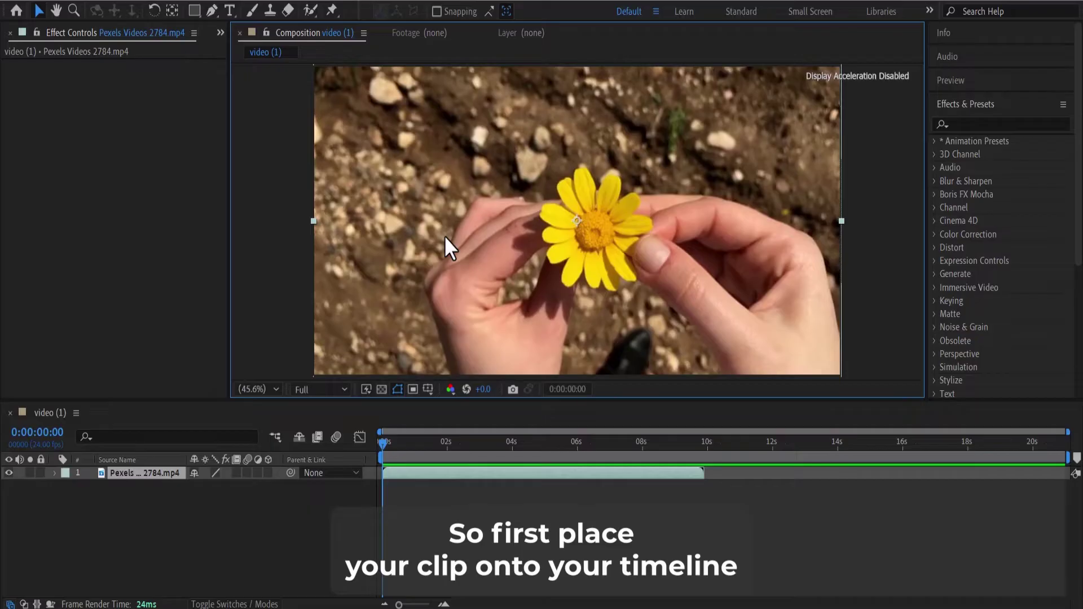
# - Search Effects & Presets for 'change' and select the Change Color effect
pyautogui.click(952, 124)
pyautogui.write('cha')
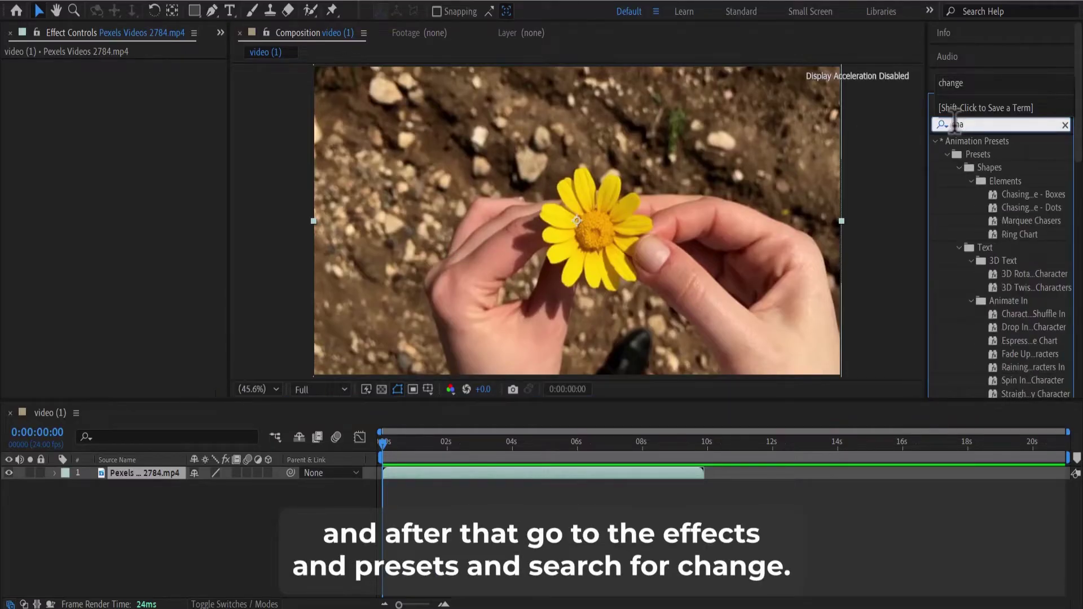
pyautogui.write('nge')
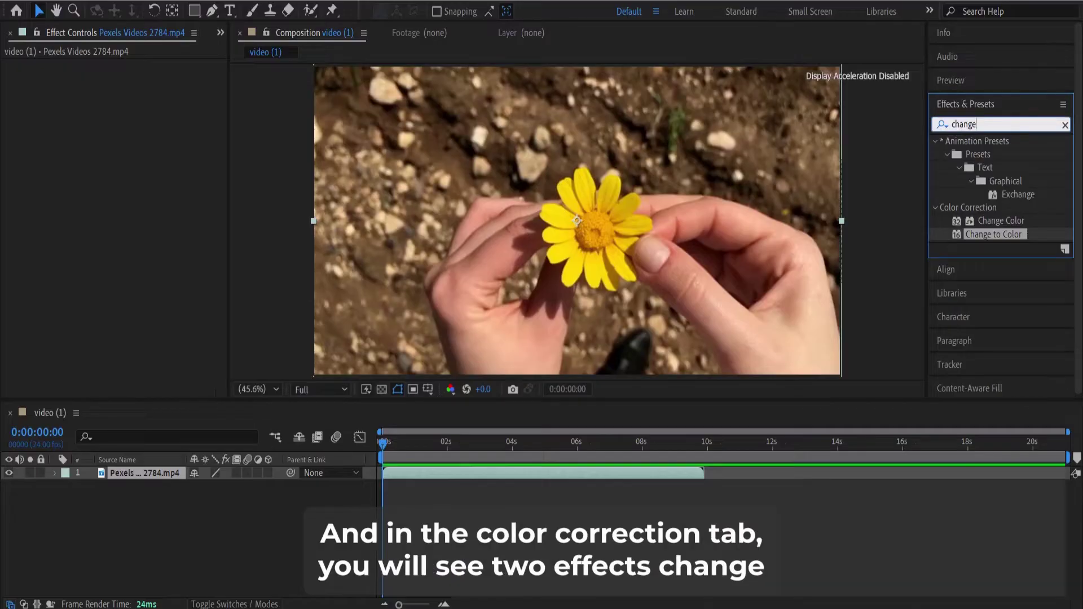
pyautogui.click(1011, 221)
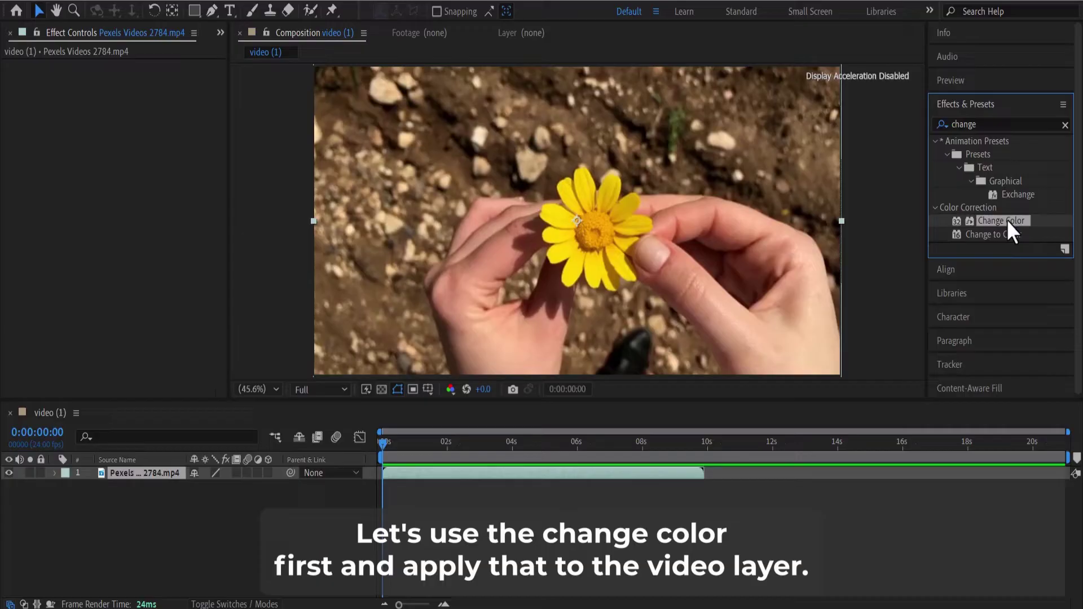
# - Apply Change Color to the video, sample the flower's yellow, and set Hue Transform to 69
pyautogui.moveTo(1005, 220); pyautogui.dragTo(628, 211)
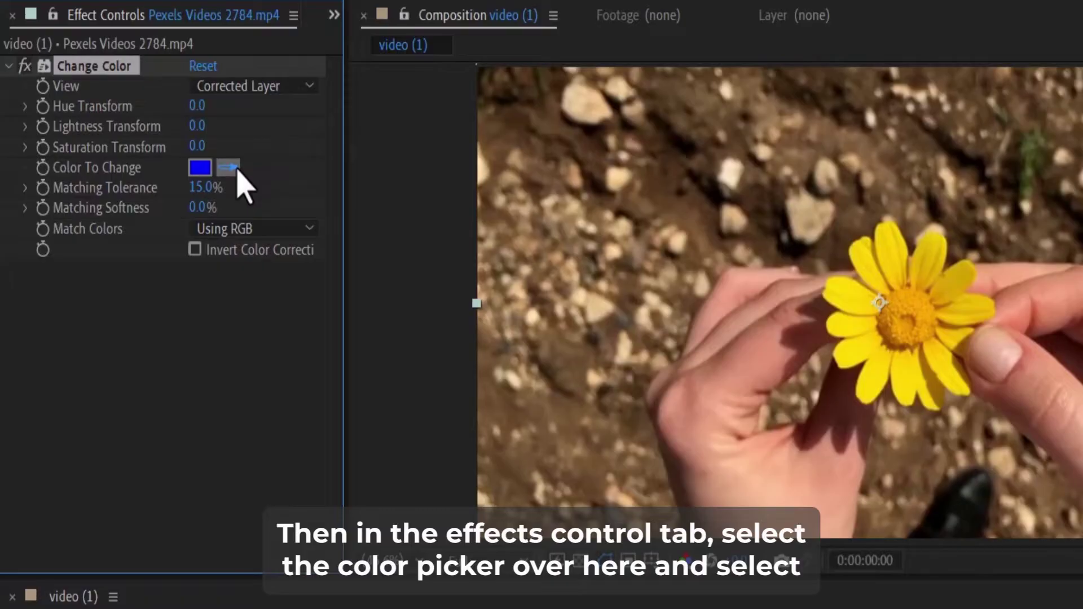
pyautogui.click(235, 169)
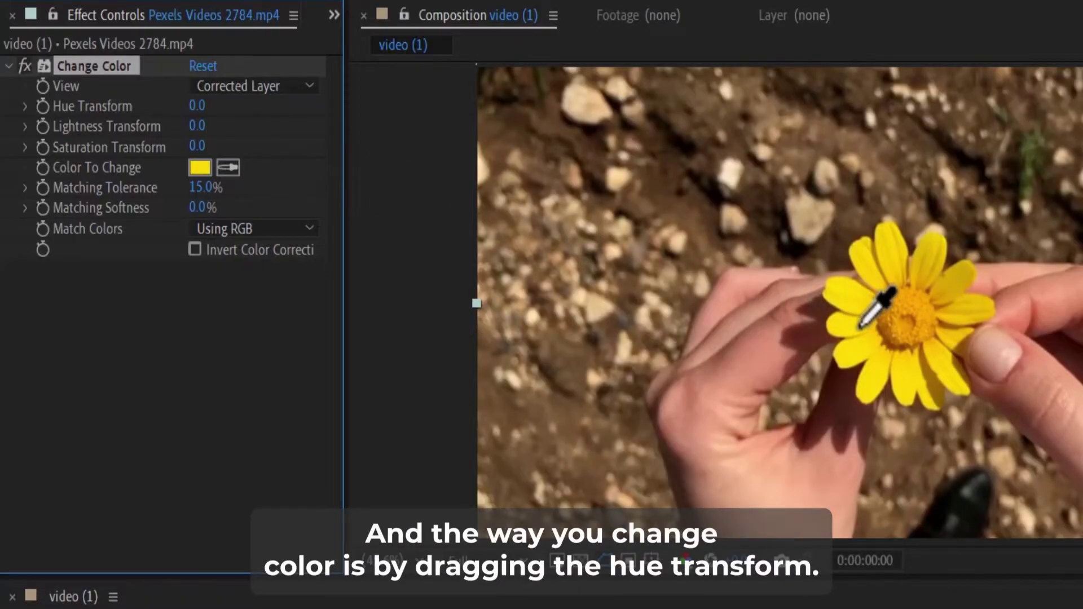
pyautogui.click(862, 326)
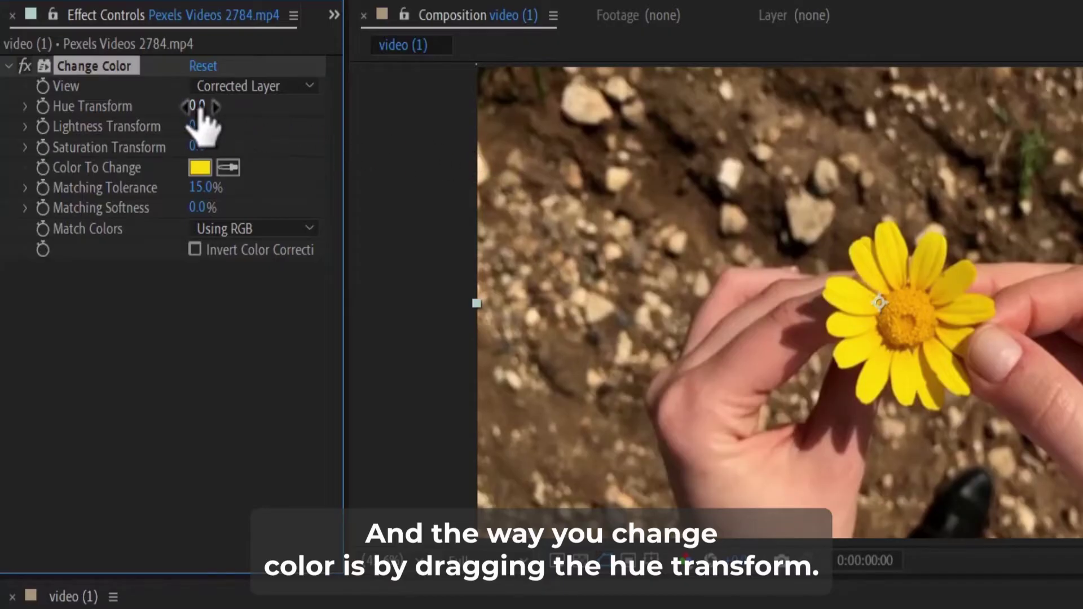
pyautogui.moveTo(203, 118); pyautogui.dragTo(258, 76)
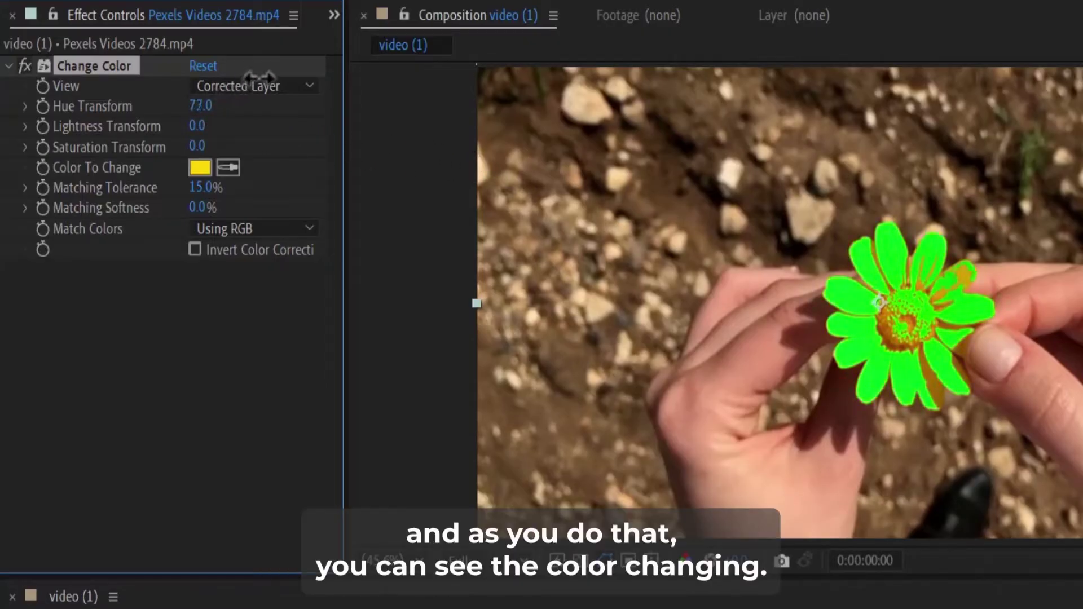
pyautogui.moveTo(266, 76); pyautogui.dragTo(251, 80)
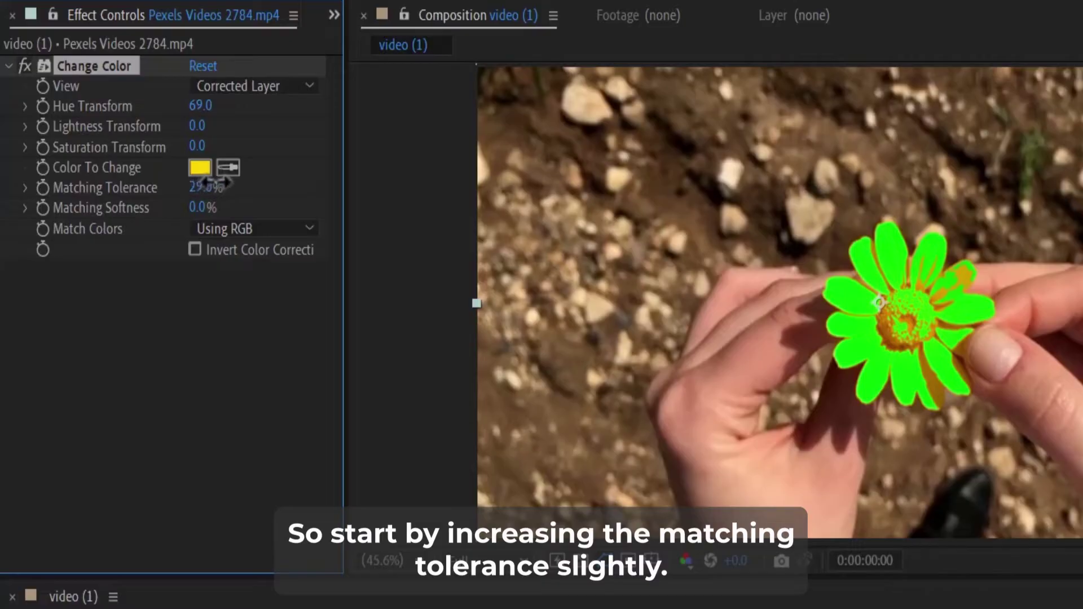
# - Raise Matching Tolerance, fine-tune Matching Softness, and scrub the timeline to preview the green flower
pyautogui.moveTo(218, 185); pyautogui.dragTo(213, 181)
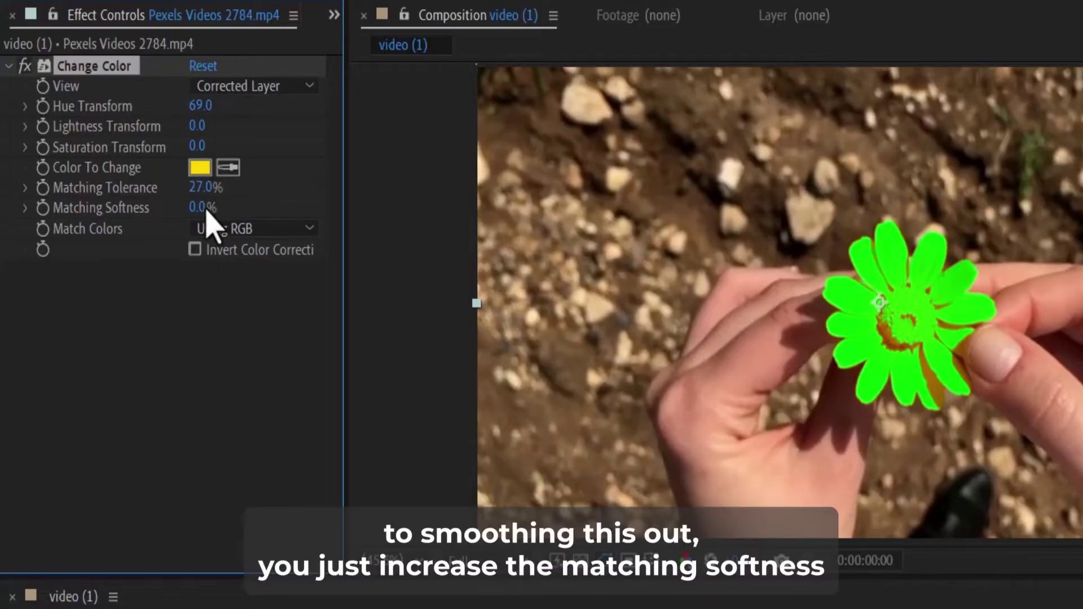
pyautogui.moveTo(205, 211); pyautogui.dragTo(203, 208)
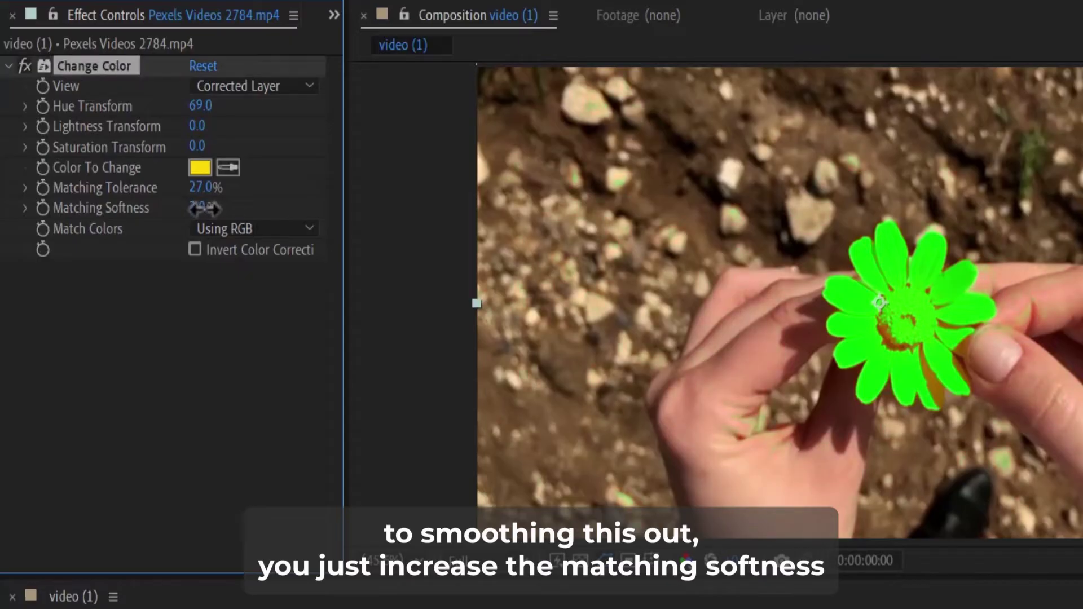
pyautogui.click(208, 208)
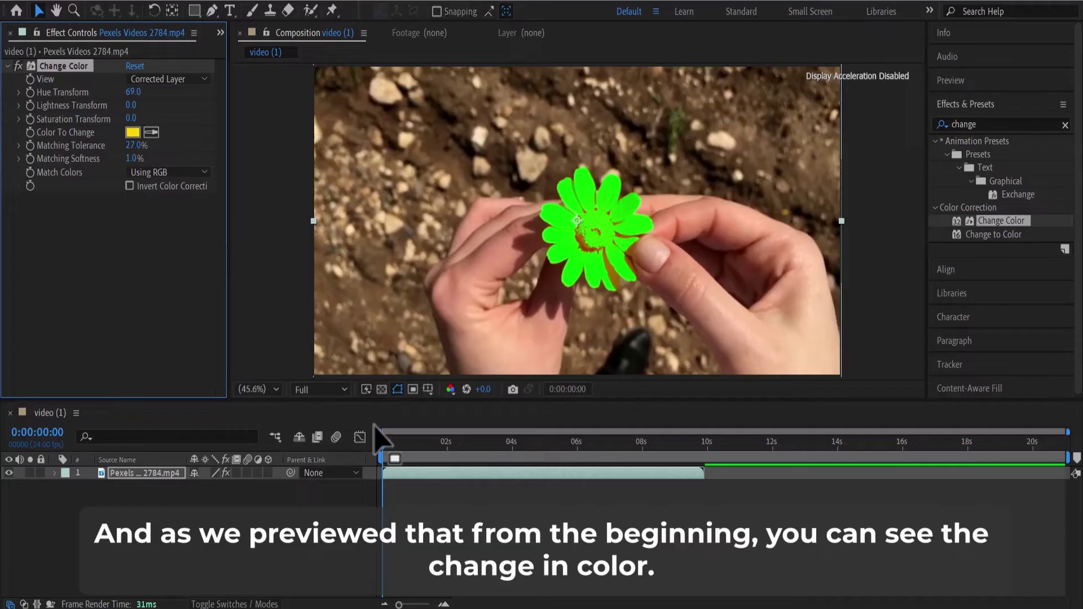
pyautogui.moveTo(378, 436)
pyautogui.mouseDown()
pyautogui.moveTo(639, 404)
pyautogui.moveTo(429, 403)
pyautogui.moveTo(342, 371)
pyautogui.mouseUp()
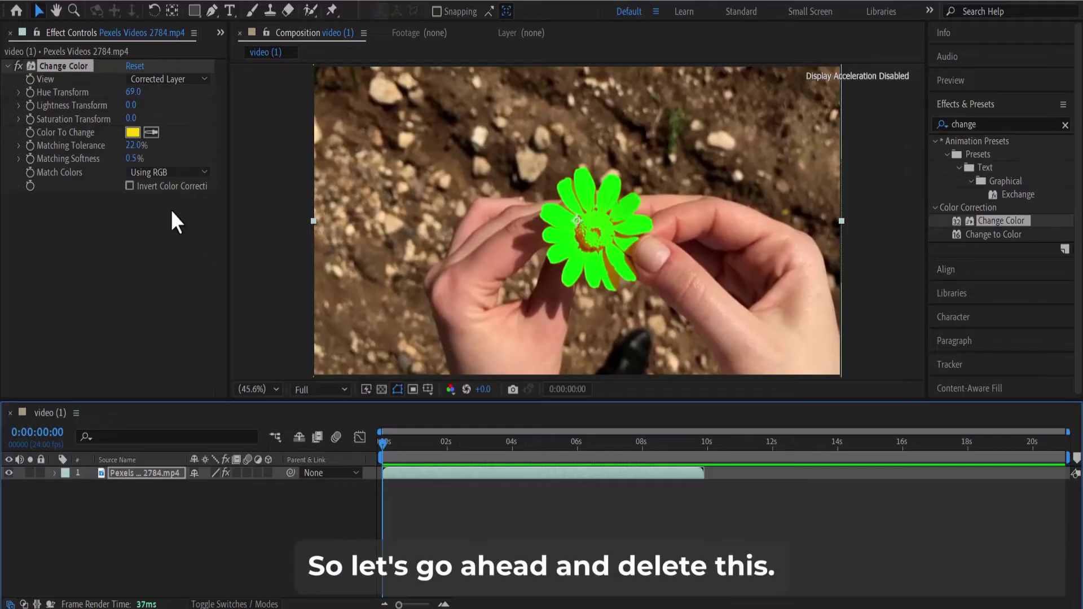
# - Replace Change Color with Change to Color, sampling the flower's yellow as the From colour
pyautogui.press('Delete')
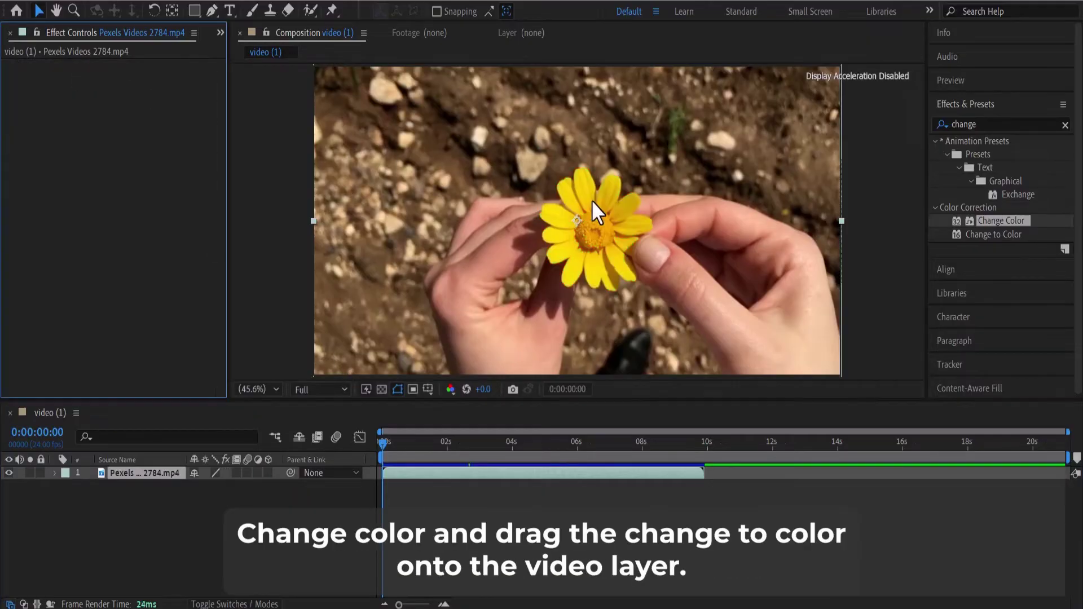
pyautogui.moveTo(994, 235); pyautogui.dragTo(602, 221)
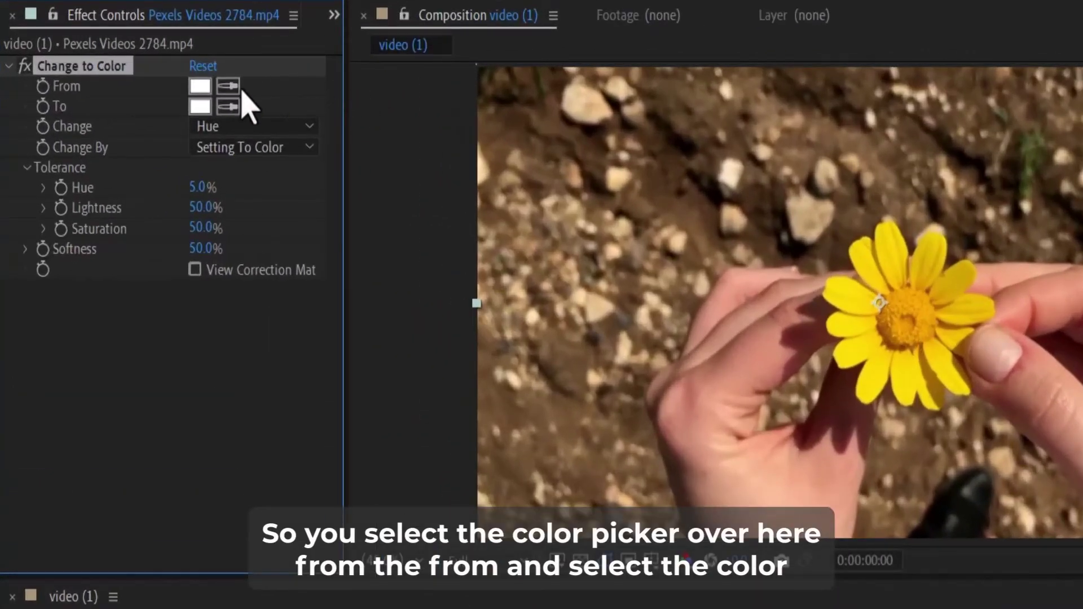
pyautogui.click(229, 88)
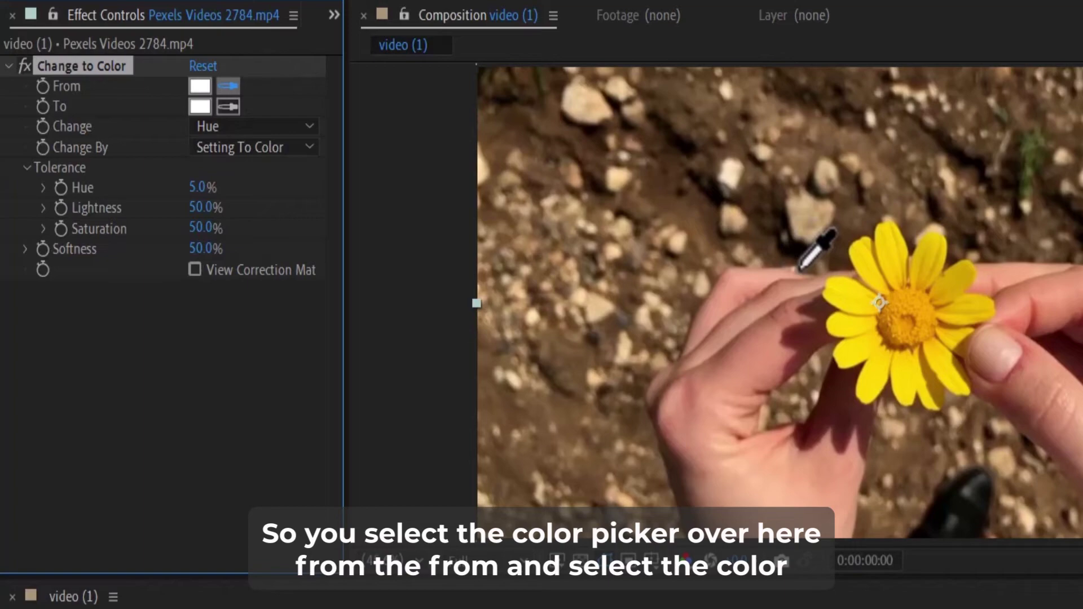
pyautogui.click(862, 297)
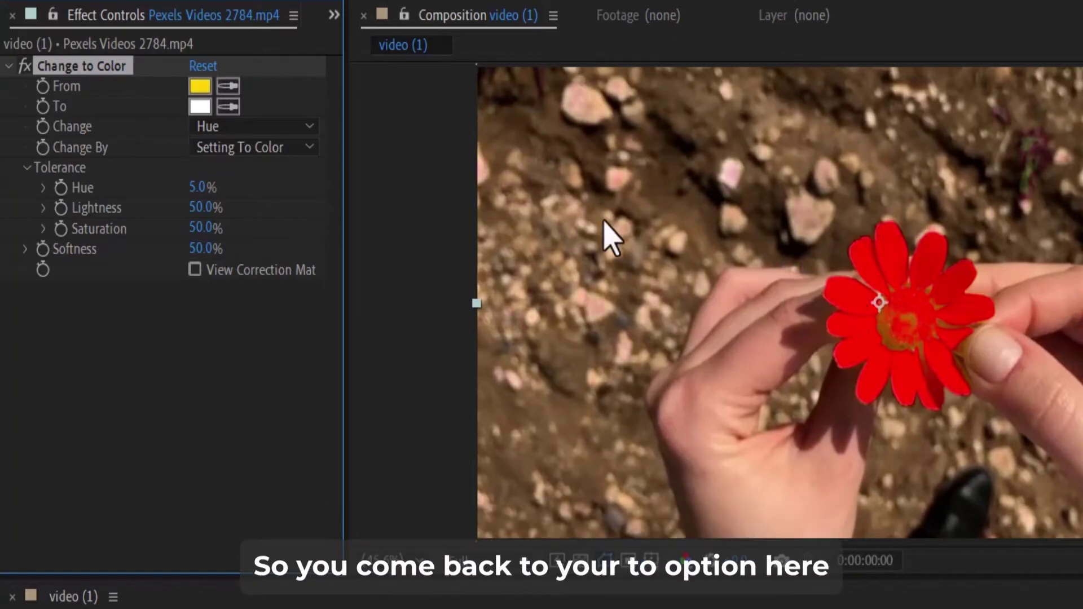
# - Set the To colour to magenta/purple, Tolerance Hue to 6% and Softness to 100%
pyautogui.click(204, 108)
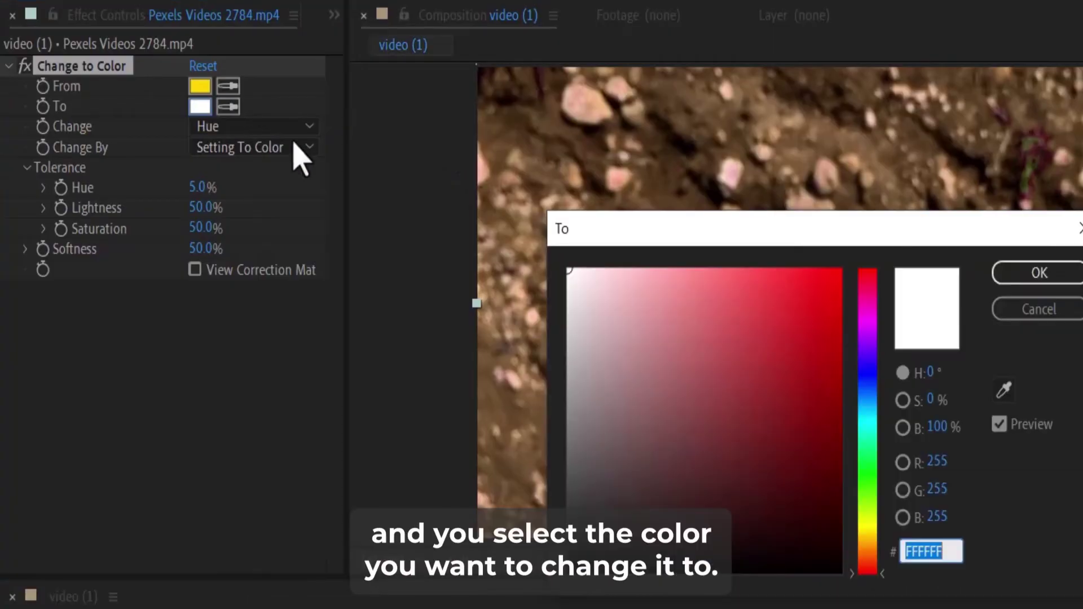
pyautogui.click(868, 322)
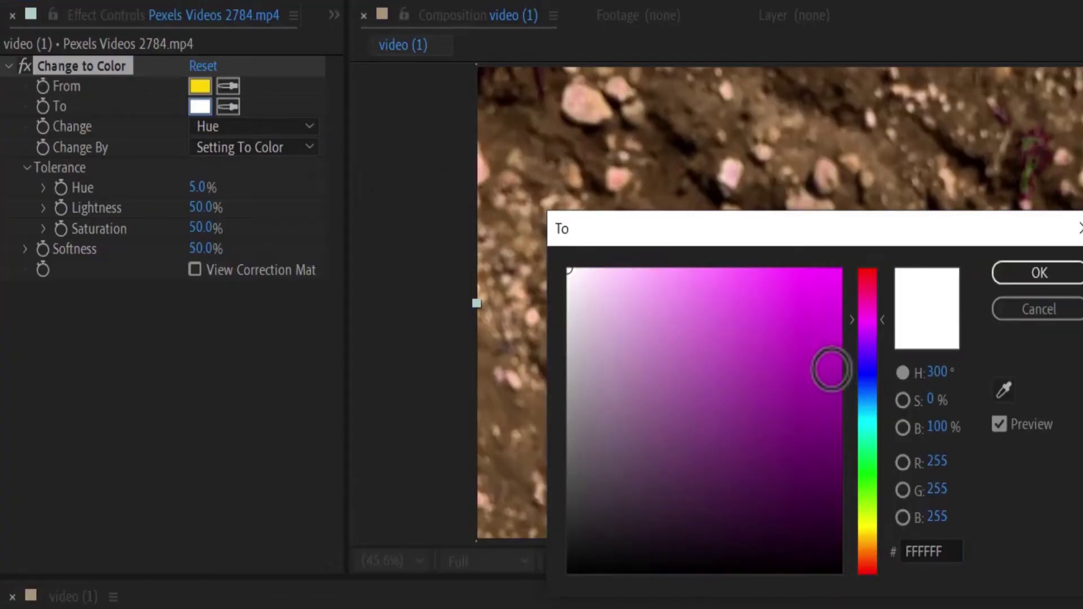
pyautogui.click(813, 389)
pyautogui.click(1012, 273)
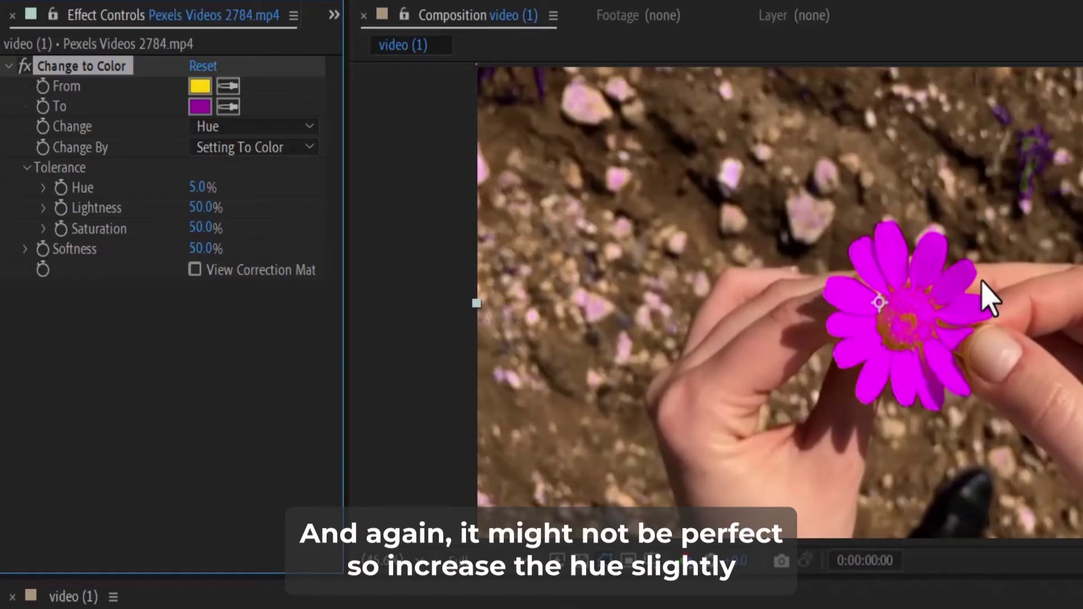
pyautogui.moveTo(198, 188); pyautogui.dragTo(199, 188)
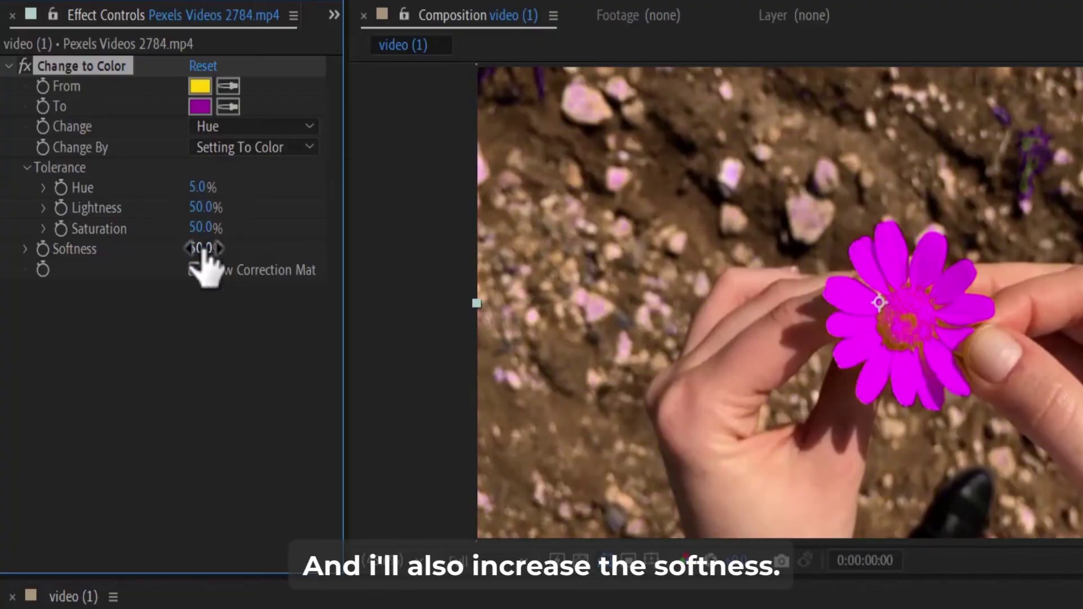
pyautogui.moveTo(205, 249); pyautogui.dragTo(270, 223)
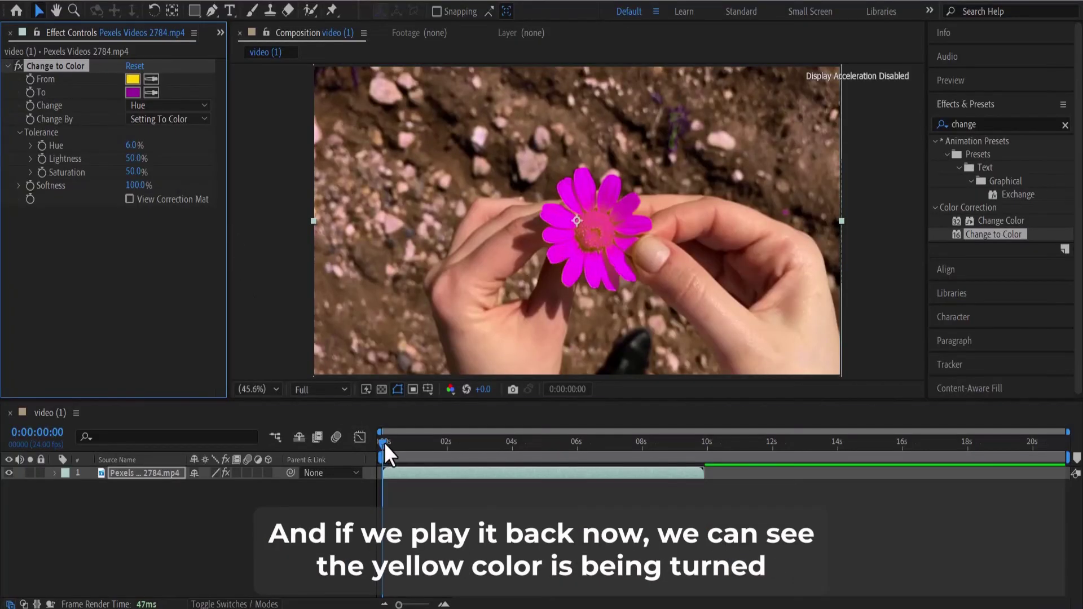
pyautogui.moveTo(383, 442)
pyautogui.mouseDown()
pyautogui.moveTo(670, 439)
pyautogui.moveTo(573, 455)
pyautogui.moveTo(345, 463)
pyautogui.mouseUp()
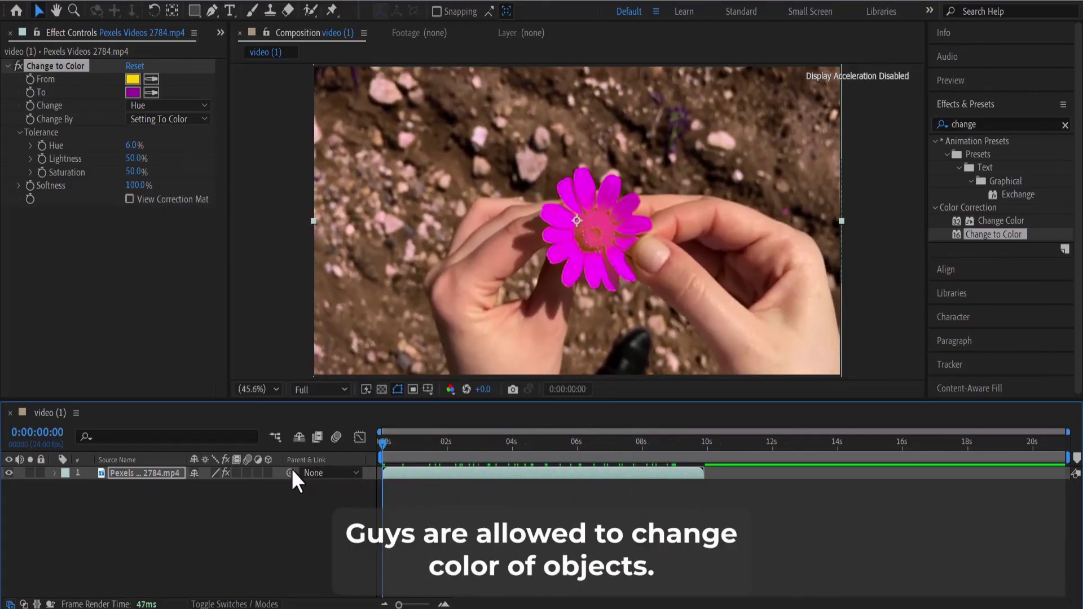